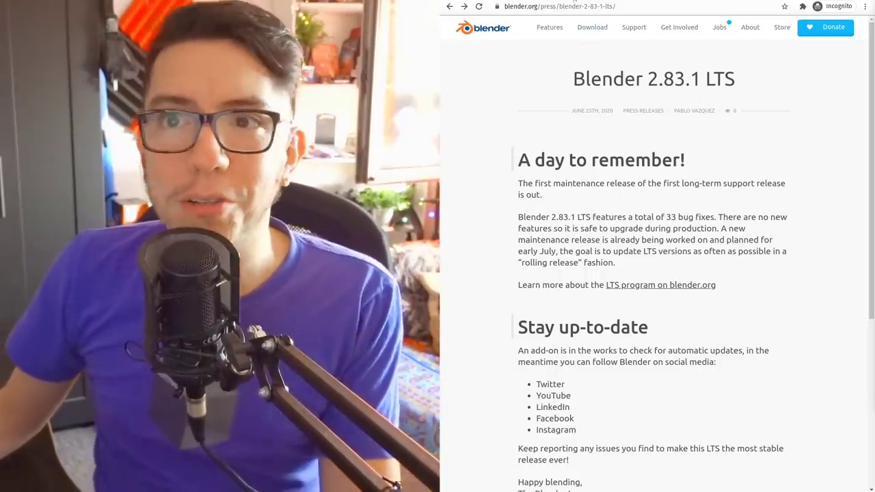
- Return to the blender.org homepage showing the Blender 2.83.1 LTS banner
click(504, 27)
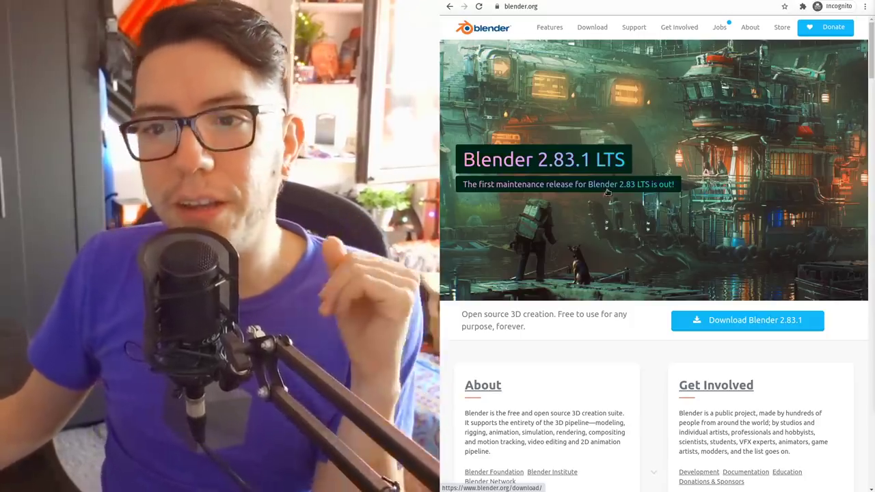
- View the Blender 2.83.1 download page, then follow 'Learn more about LTS' to the LTS overview
click(801, 326)
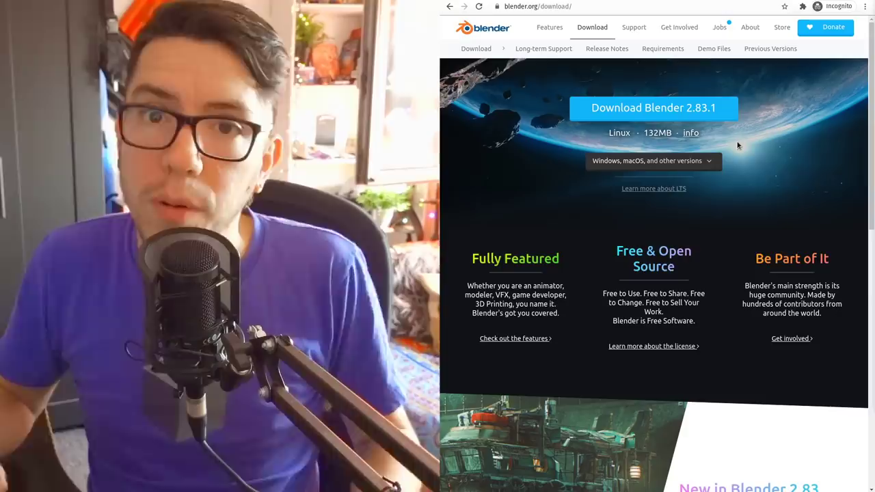
right_click(738, 145)
key(Escape)
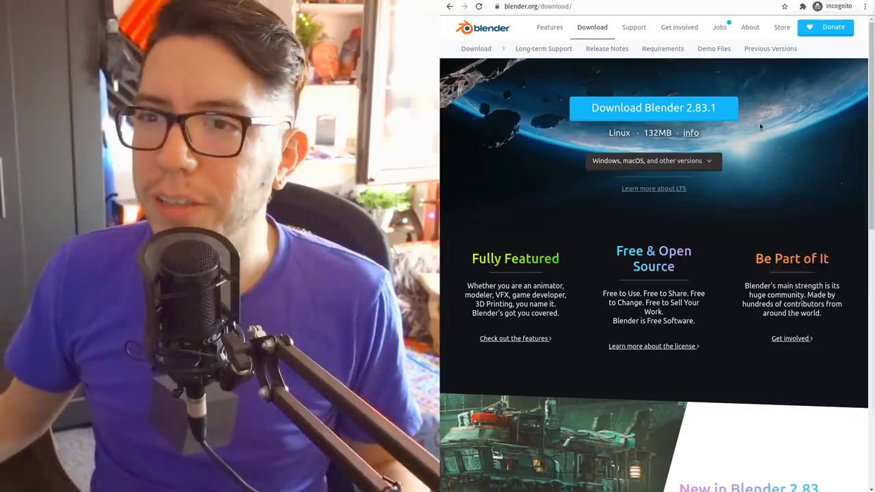
scroll(801, 231, down, 10)
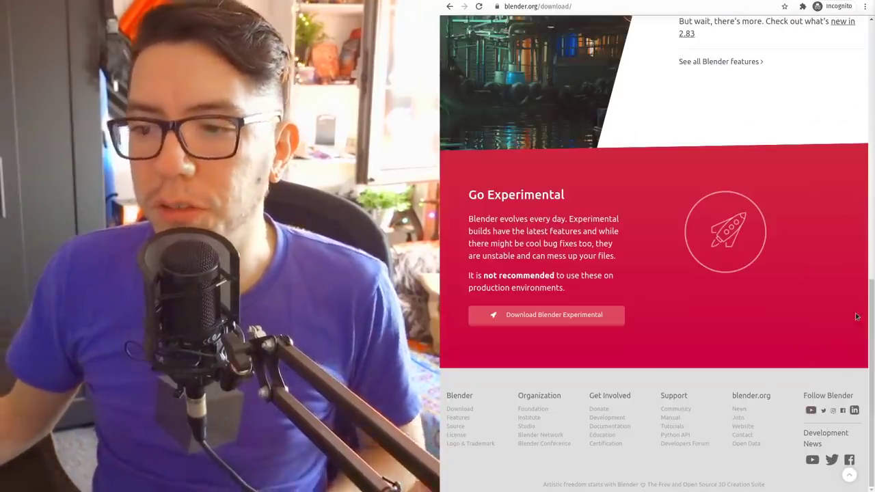
scroll(857, 316, up, 15)
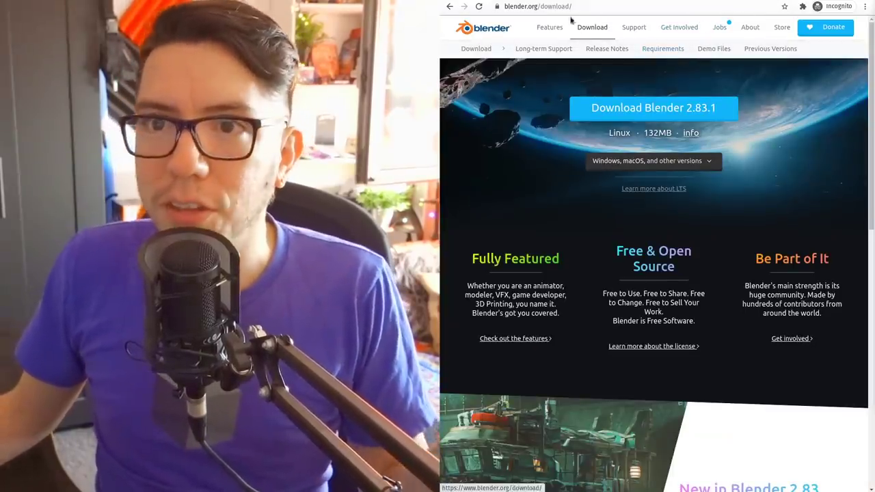
click(678, 190)
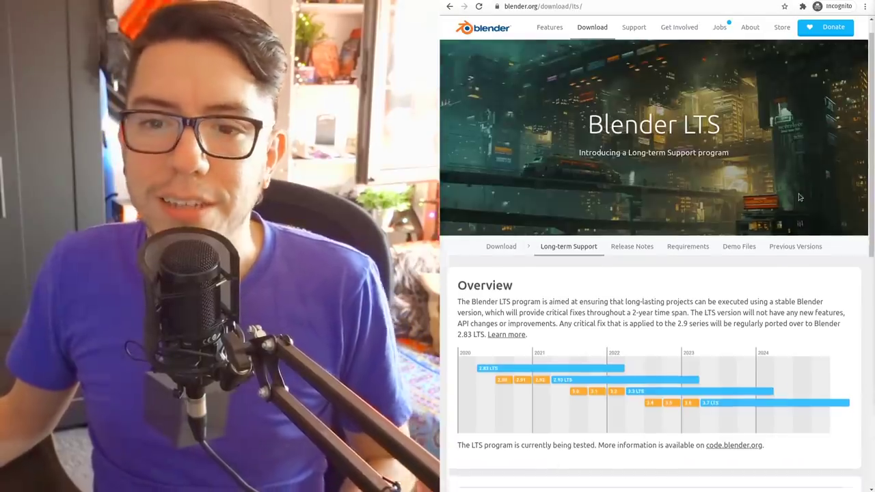
scroll(613, 268, down, 2)
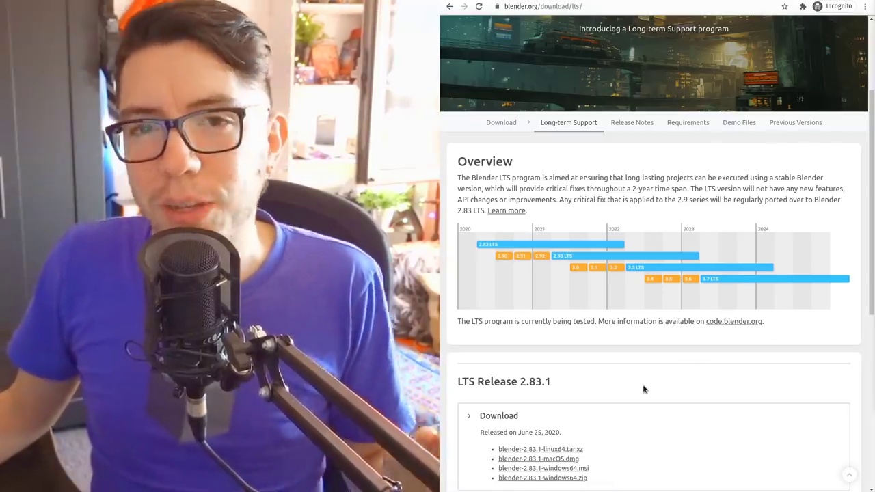
scroll(643, 389, down, 3)
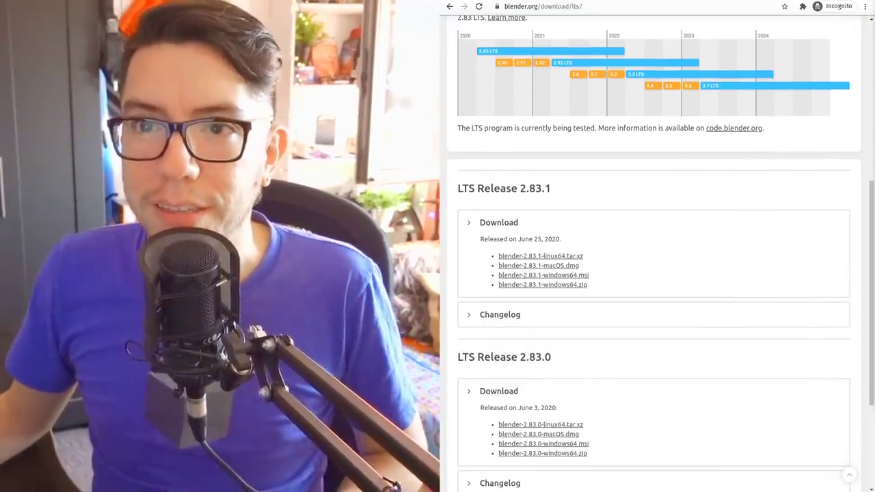
- Fold the 2.83.1 Download list, read the expanded Changelog of fixes, then fold it again
click(490, 222)
click(501, 253)
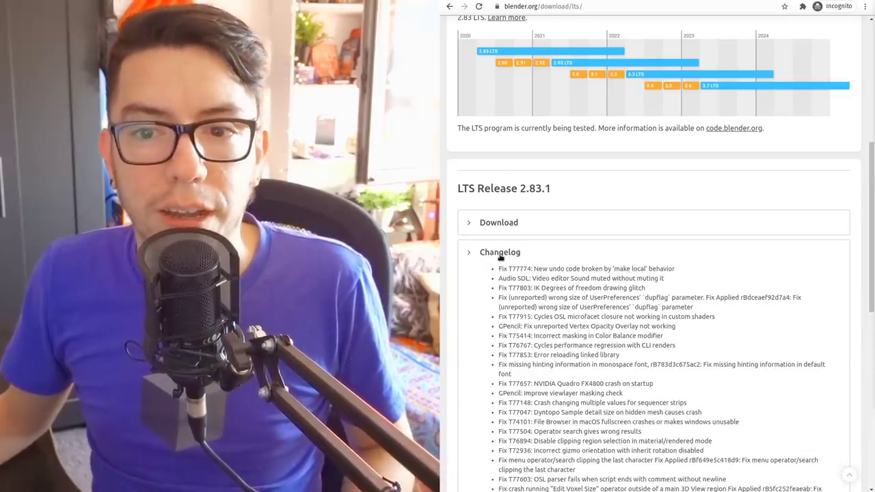
scroll(501, 256, down, 1)
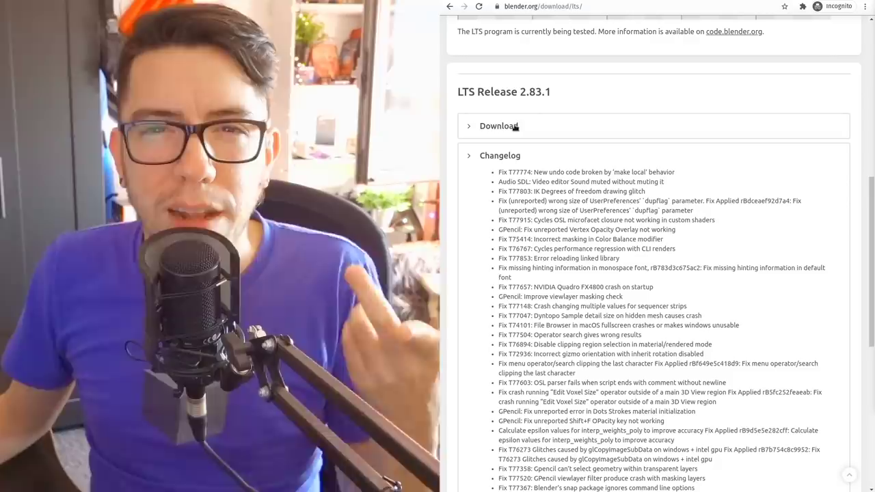
click(512, 156)
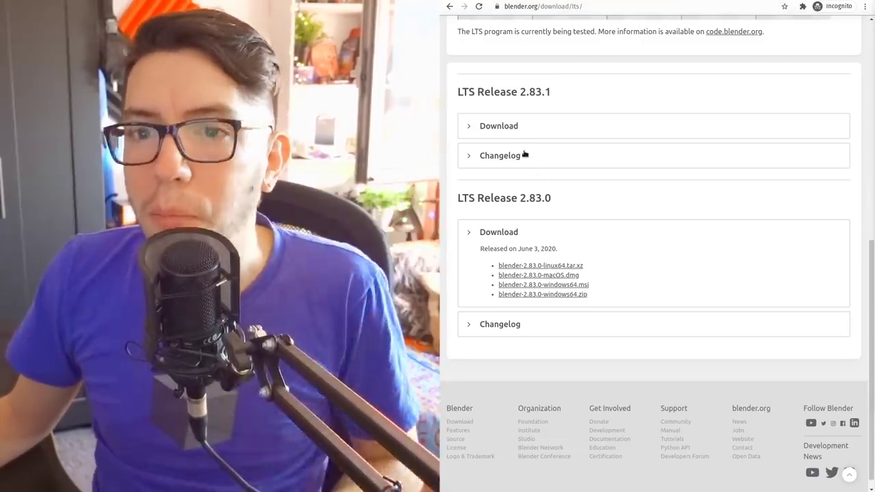
- Expand the 2.83.1 LTS changelog again to review its list of fixes
click(524, 155)
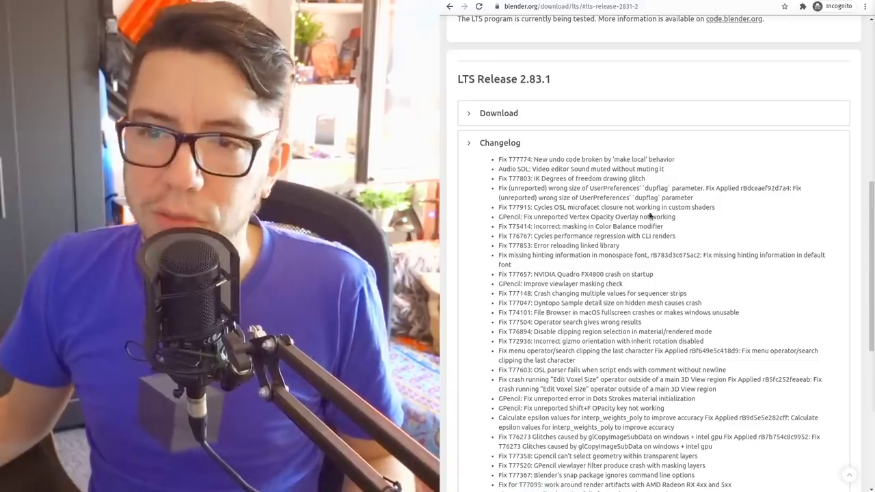
scroll(553, 164, down, 3)
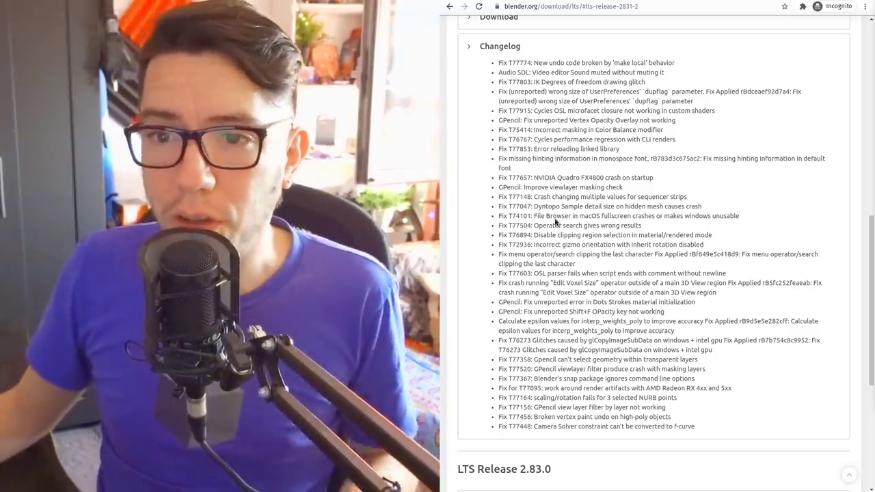
scroll(605, 137, up, 2)
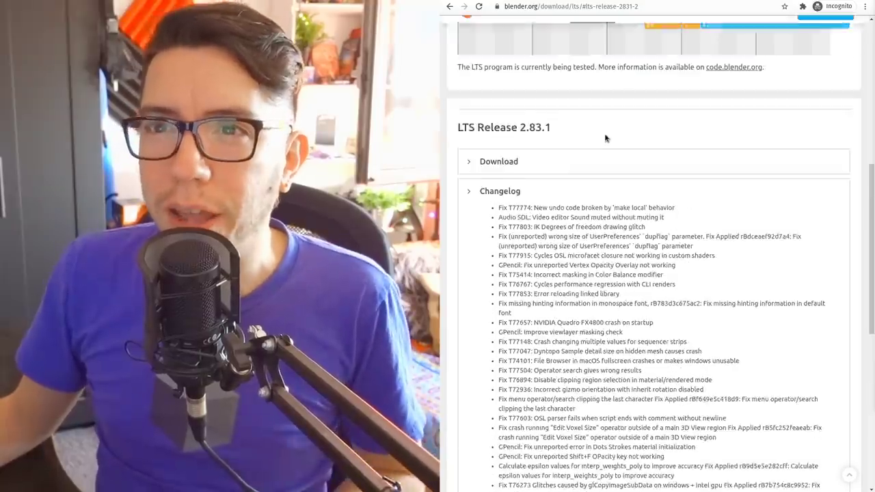
scroll(605, 137, up, 2)
scroll(609, 205, up, 2)
scroll(615, 330, up, 1)
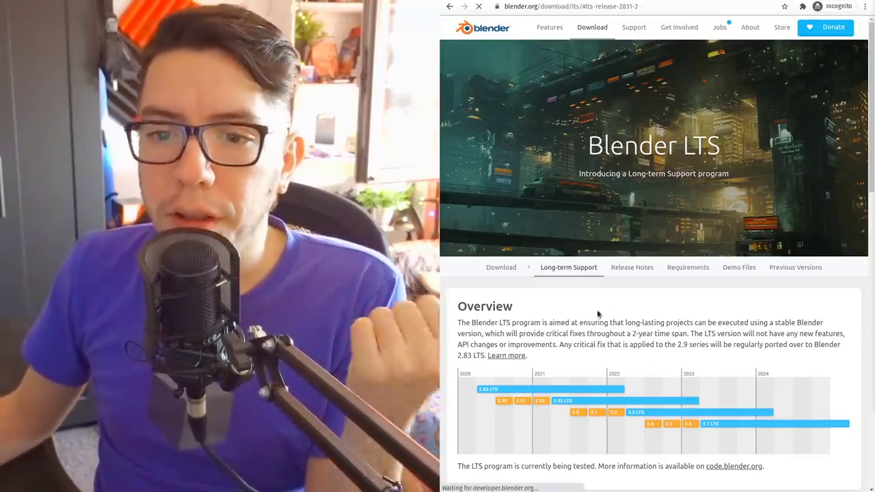
scroll(689, 187, down, 3)
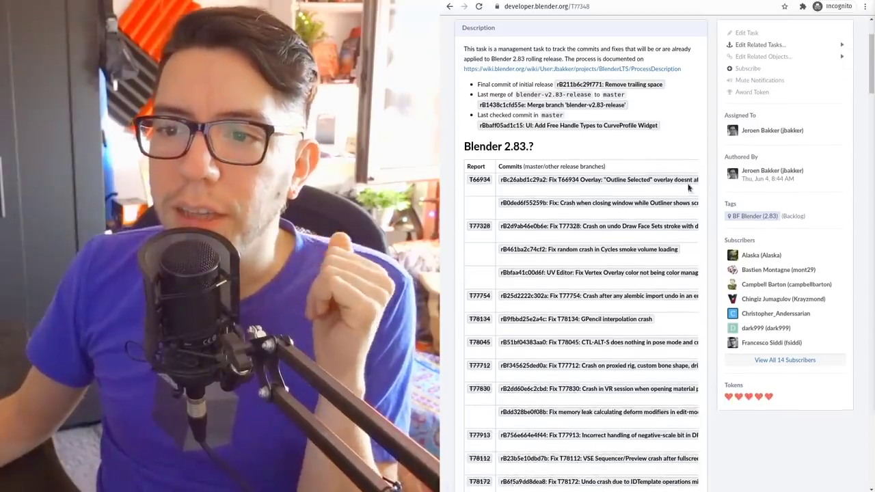
scroll(788, 330, down, 2)
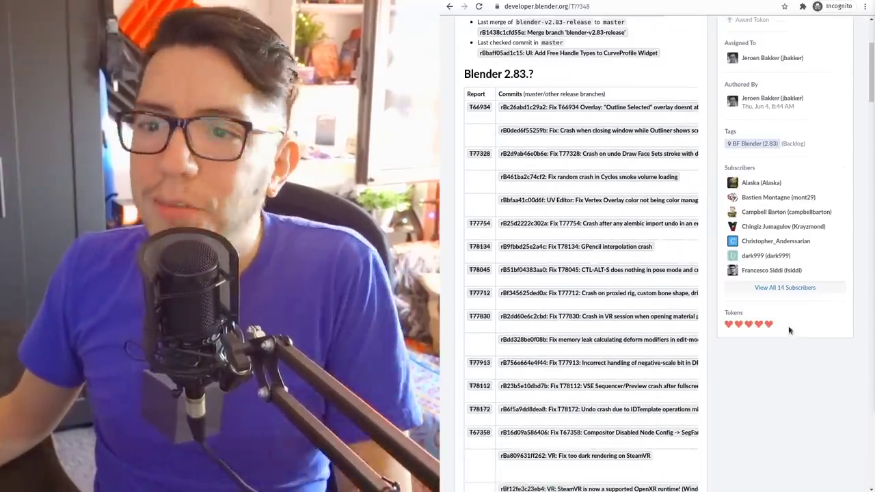
ctrl+scroll(799, 355, down, 1)
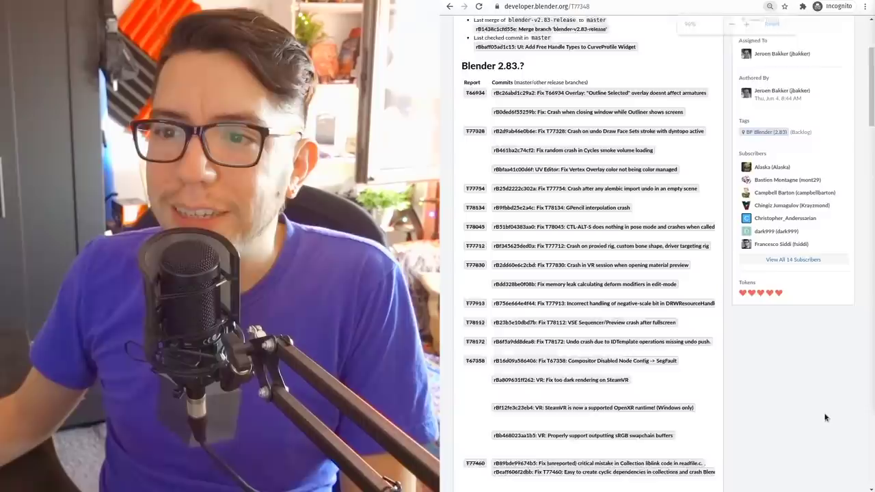
scroll(825, 418, down, 4)
scroll(825, 418, down, 5)
scroll(771, 211, up, 4)
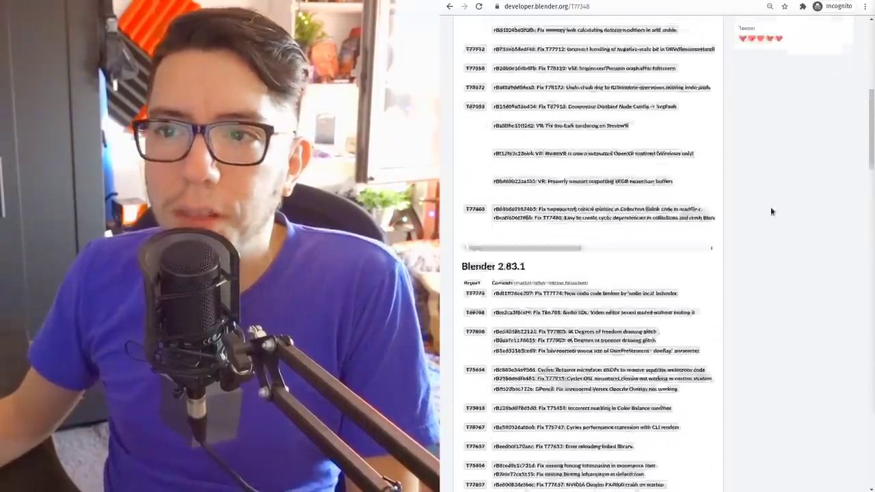
scroll(771, 212, up, 2)
scroll(698, 193, right, 3)
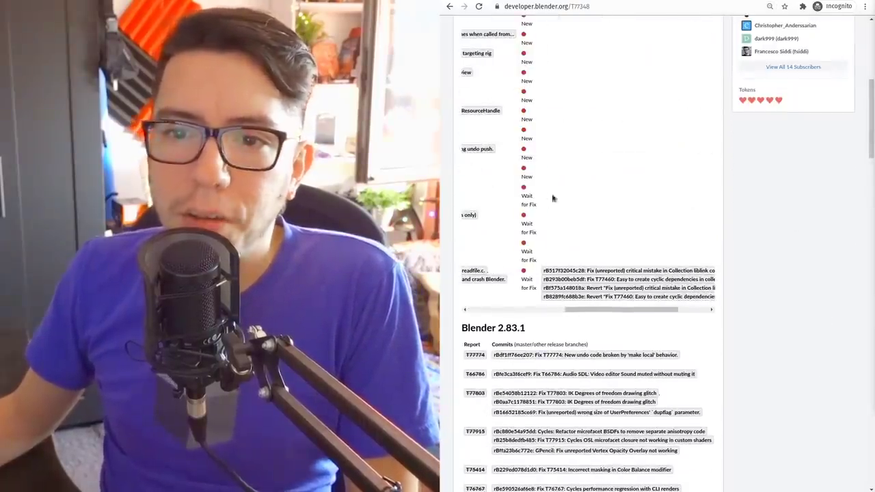
scroll(529, 208, up, 1)
scroll(529, 209, up, 1)
scroll(588, 219, left, 2)
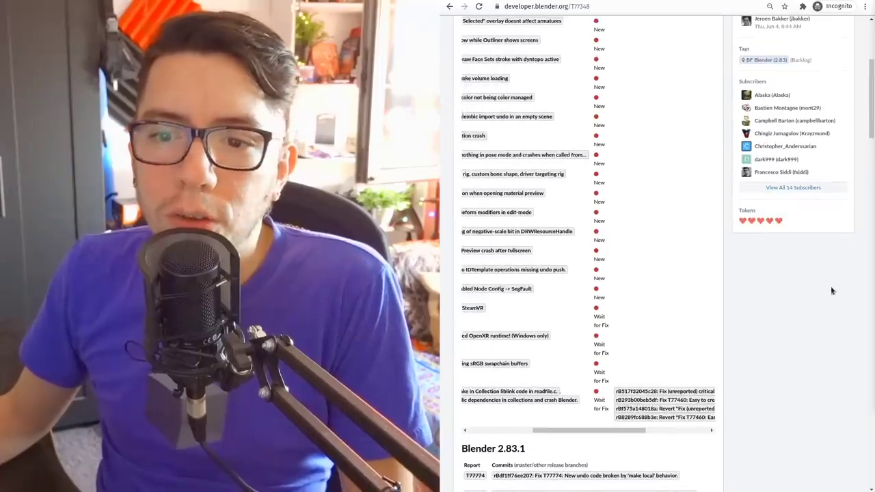
scroll(799, 293, down, 3)
scroll(799, 293, down, 3)
scroll(681, 290, down, 2)
scroll(649, 206, right, 2)
scroll(616, 171, right, 2)
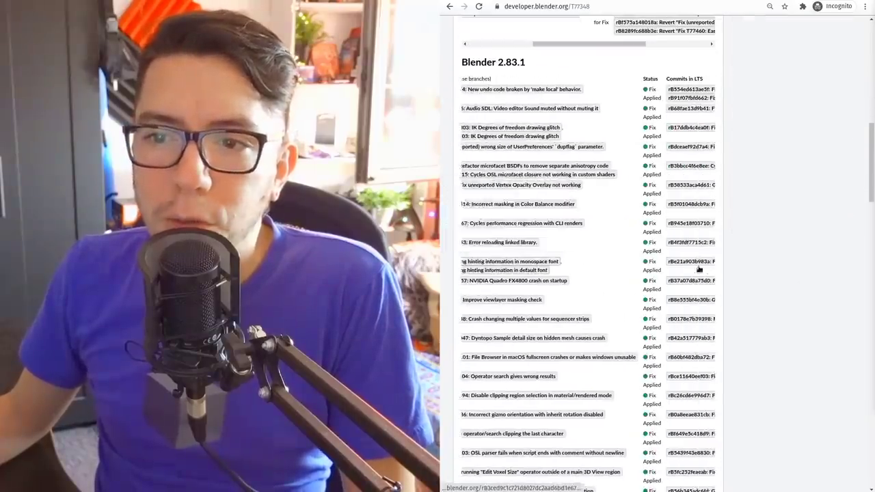
scroll(613, 140, right, 2)
scroll(597, 310, down, 2)
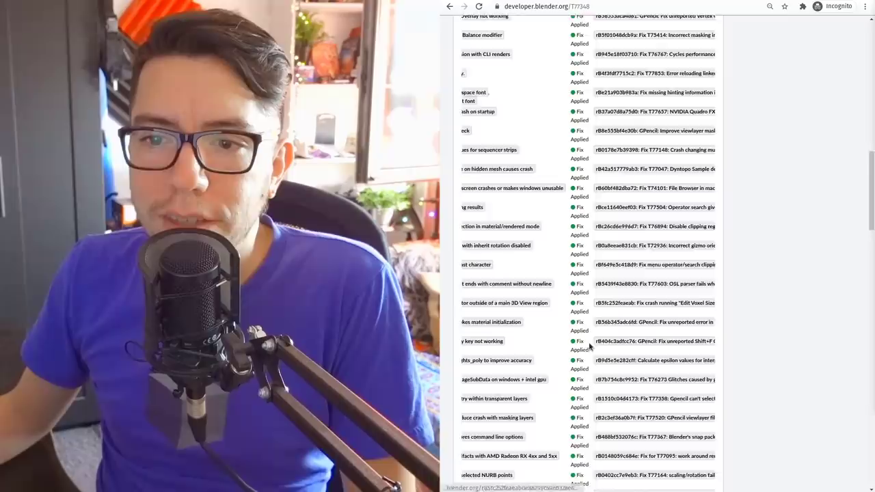
scroll(590, 347, down, 5)
scroll(592, 287, down, 3)
mouse_move(616, 475)
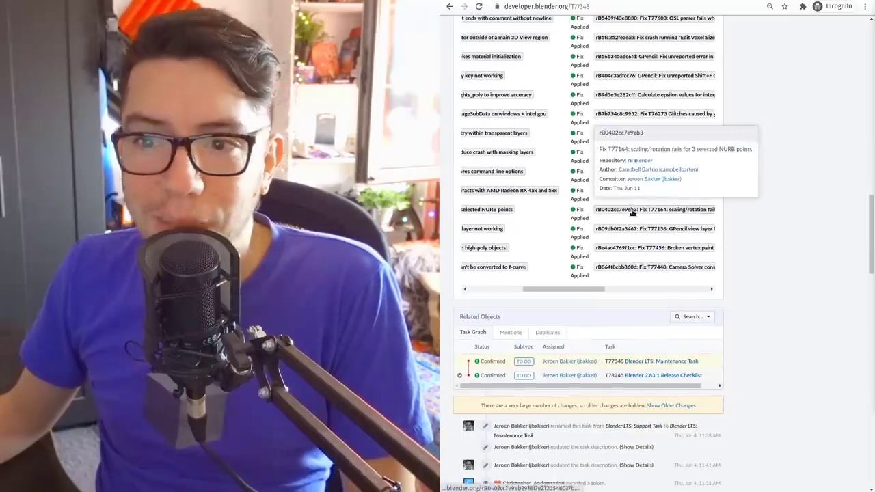
scroll(618, 211, left, 5)
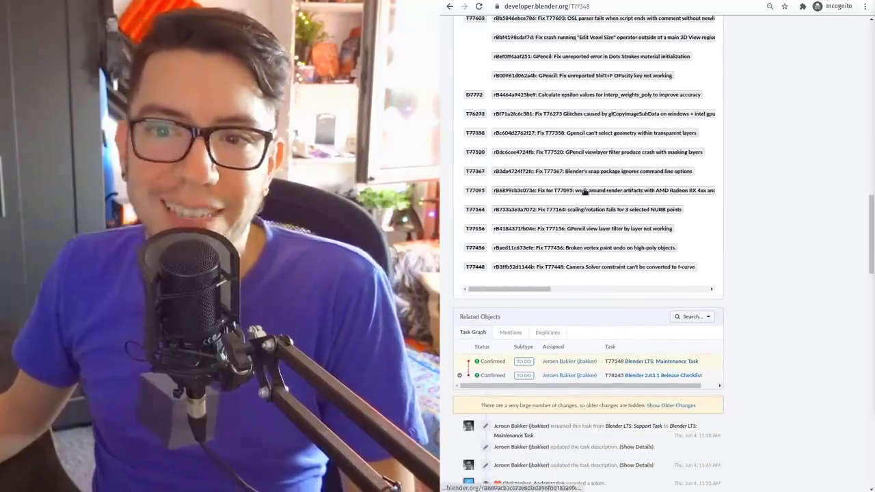
scroll(808, 279, up, 1)
scroll(808, 279, up, 2)
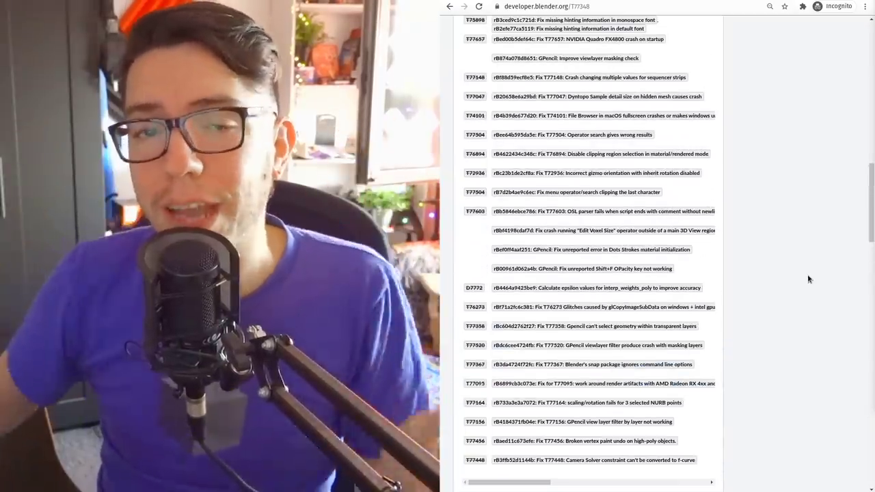
scroll(732, 228, up, 3)
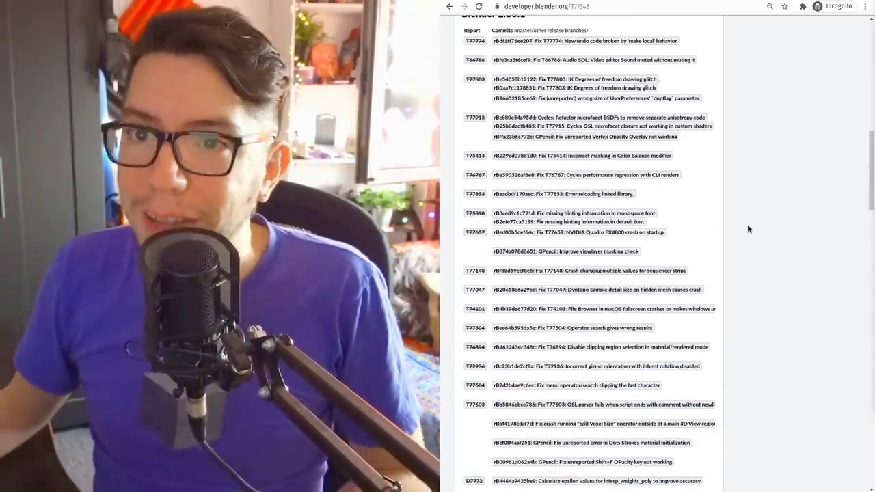
scroll(746, 228, up, 3)
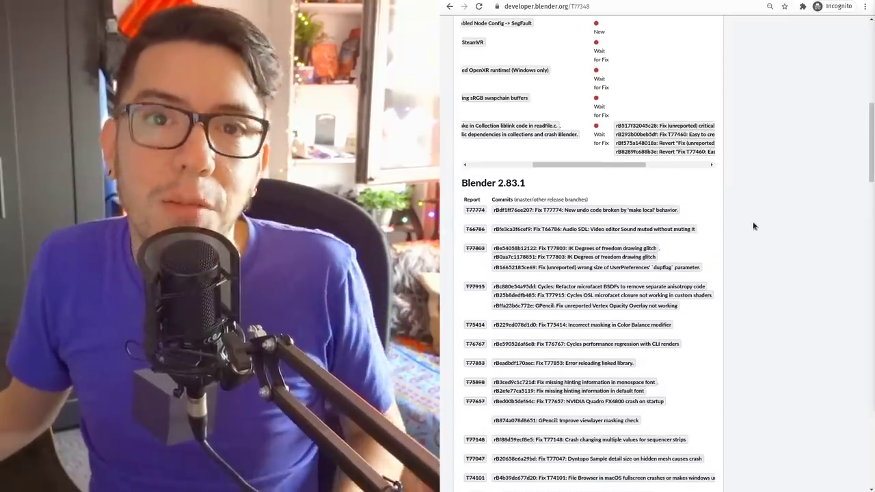
scroll(690, 273, up, 2)
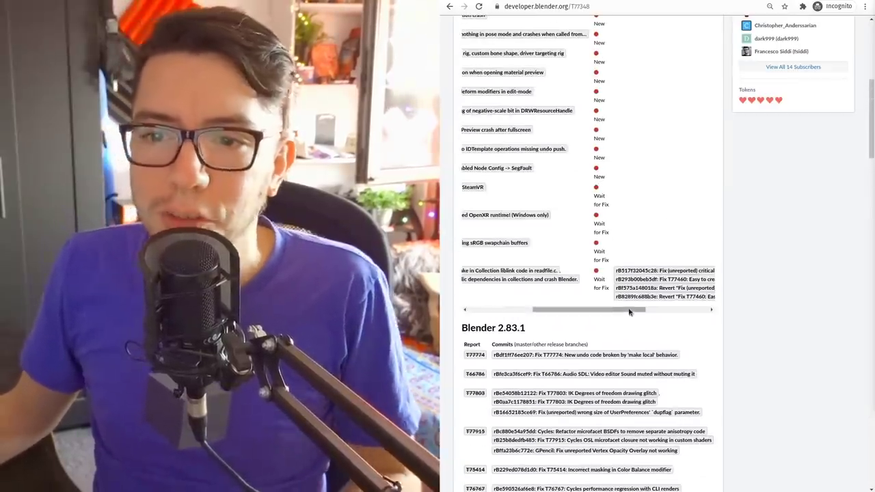
drag(629, 312, 597, 215)
scroll(602, 205, up, 1)
scroll(615, 205, up, 5)
scroll(660, 224, up, 1)
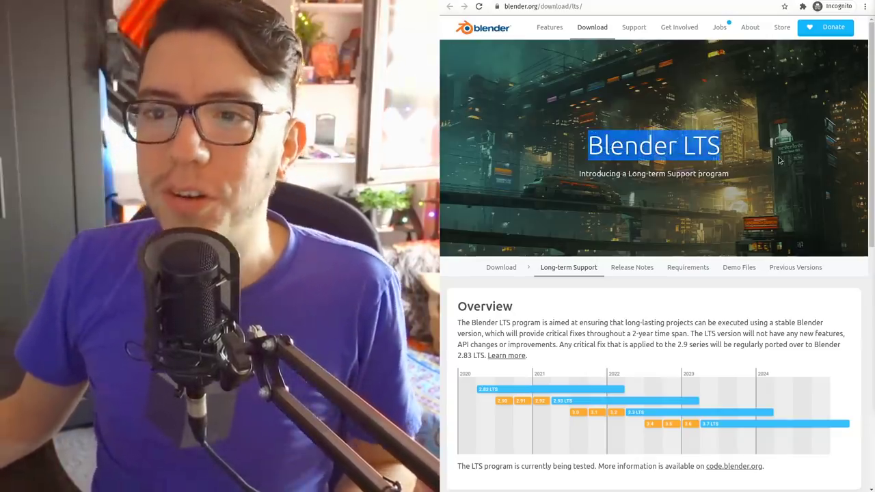
- Clear the text selection in the LTS heading on the Blender LTS overview page
click(547, 52)
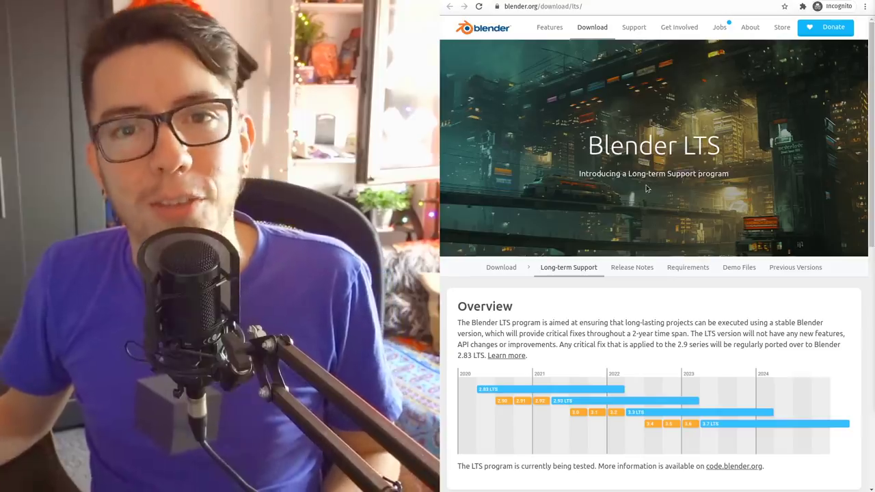